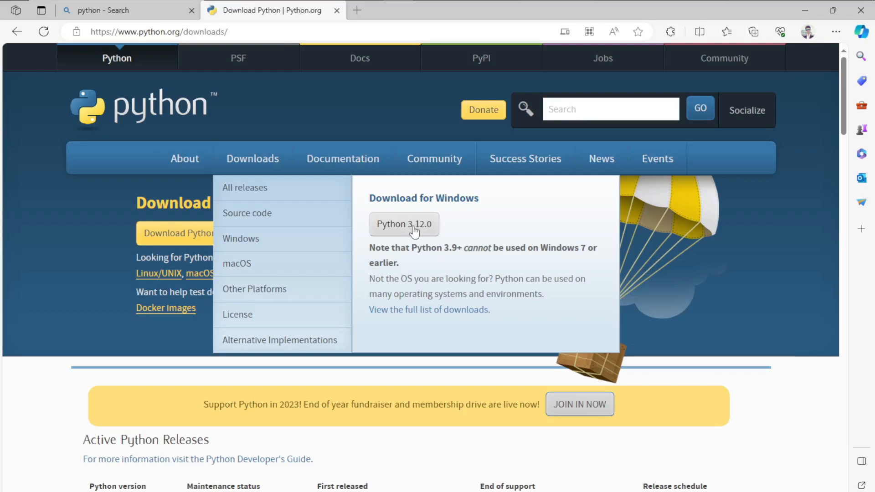
# Step: Download Python 3.12.0 for Windows and launch python-3.12.0-amd64.exe from the Programs folder in Downloads
pyautogui.click(406, 230)
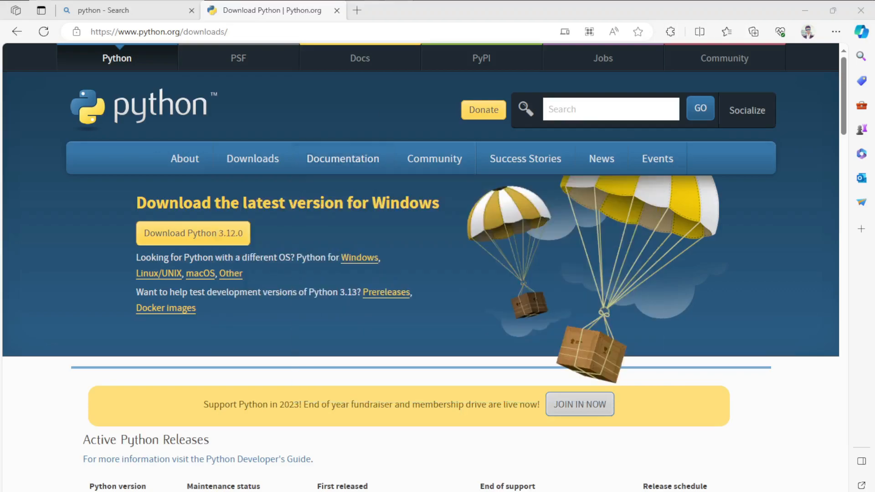
pyautogui.press('super+e')
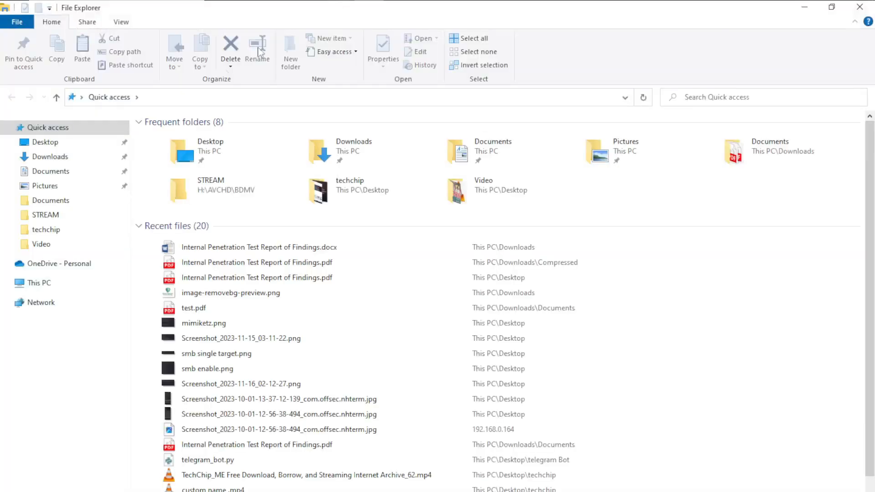
pyautogui.click(94, 157)
pyautogui.click(182, 155)
pyautogui.doubleClick(181, 155)
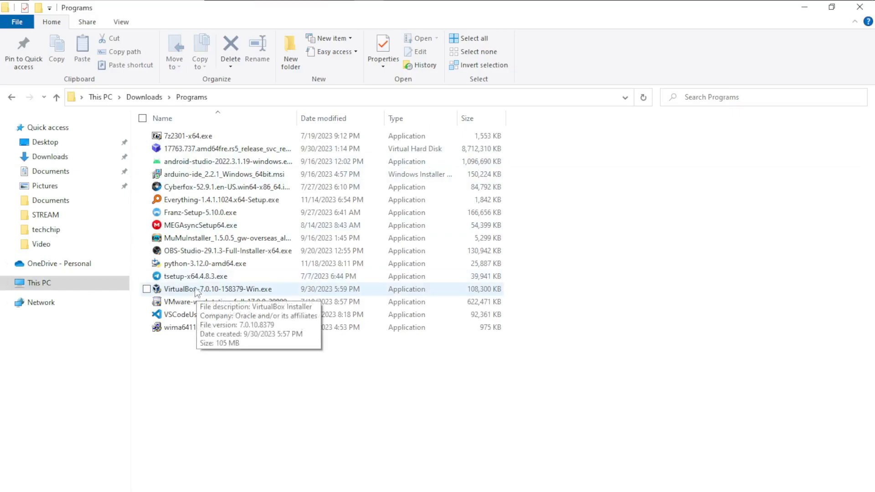
pyautogui.doubleClick(212, 261)
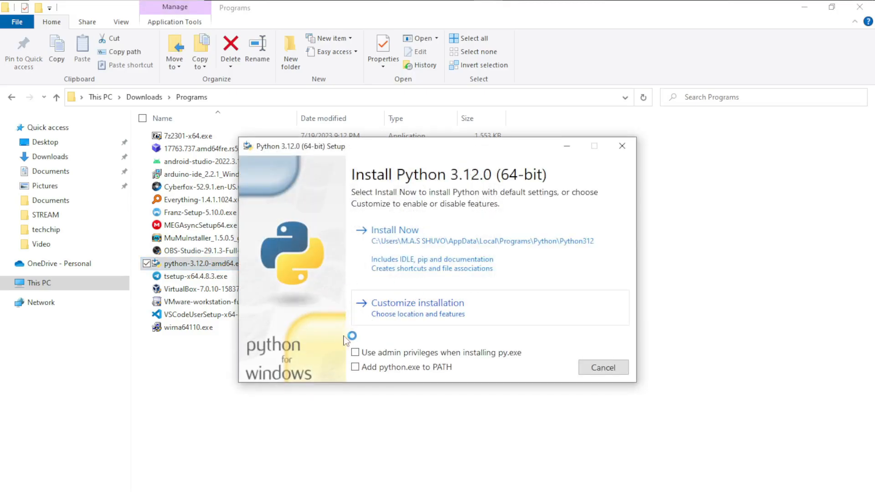
# Step: Enable admin privileges and adding python.exe to PATH, choose a customized installation and accept the selected optional features
pyautogui.click(355, 353)
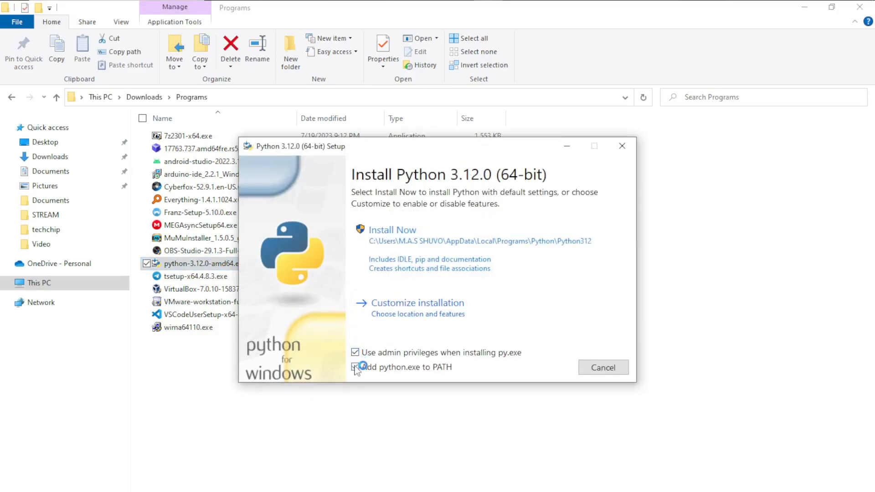
pyautogui.click(412, 312)
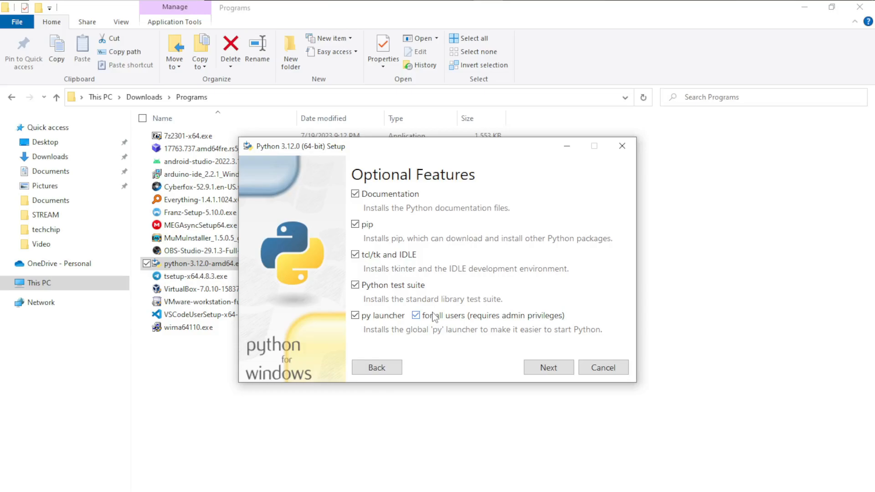
pyautogui.click(550, 370)
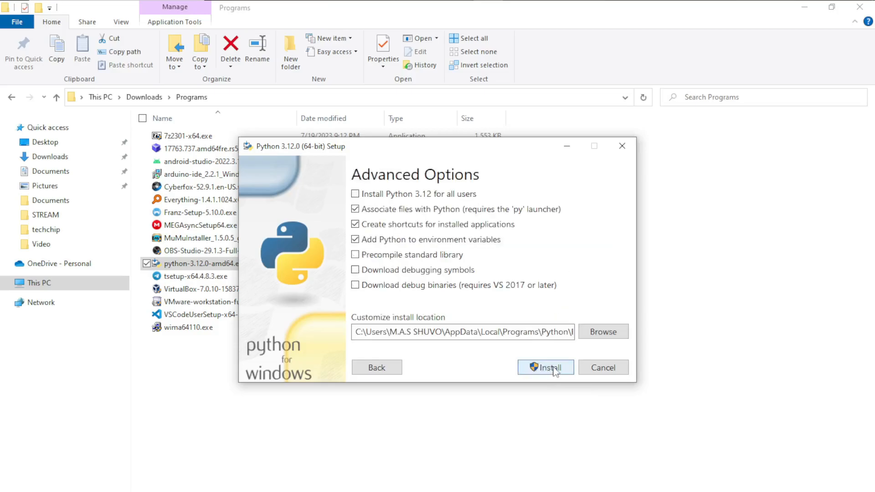
# Step: Install Python 3.12 for all users in C:\Program Files\Python312 and close the finished setup
pyautogui.click(356, 195)
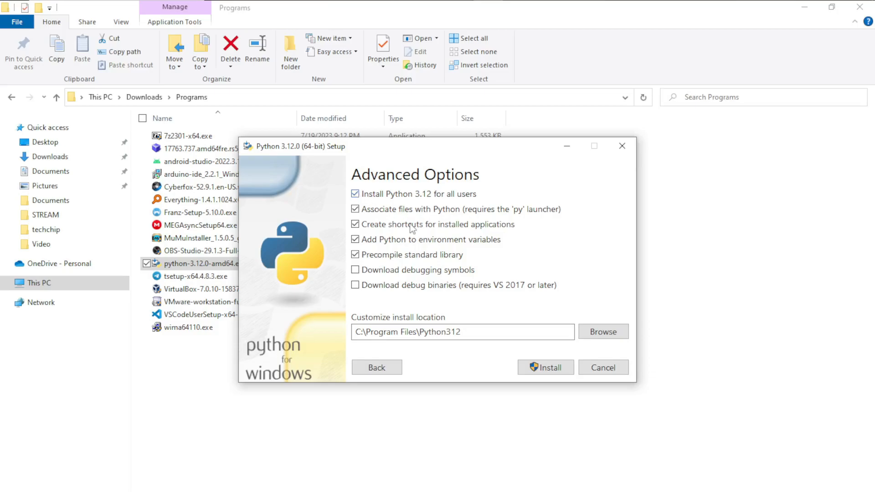
pyautogui.click(542, 367)
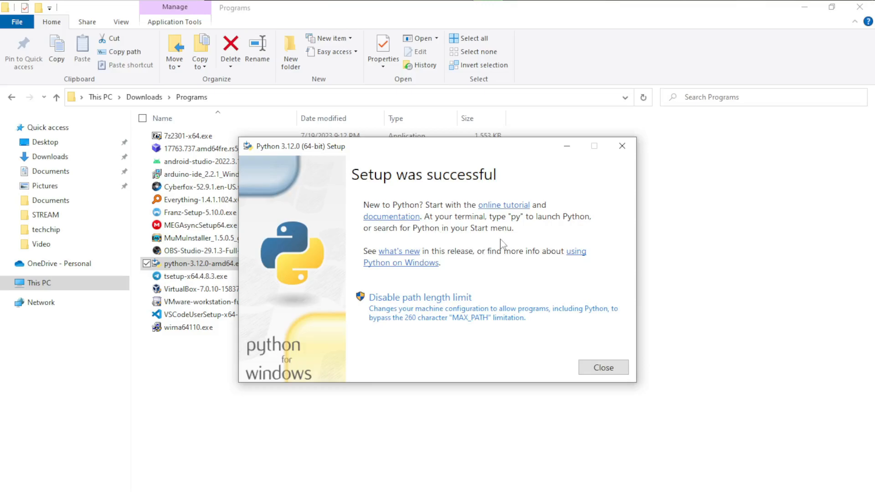
pyautogui.click(597, 370)
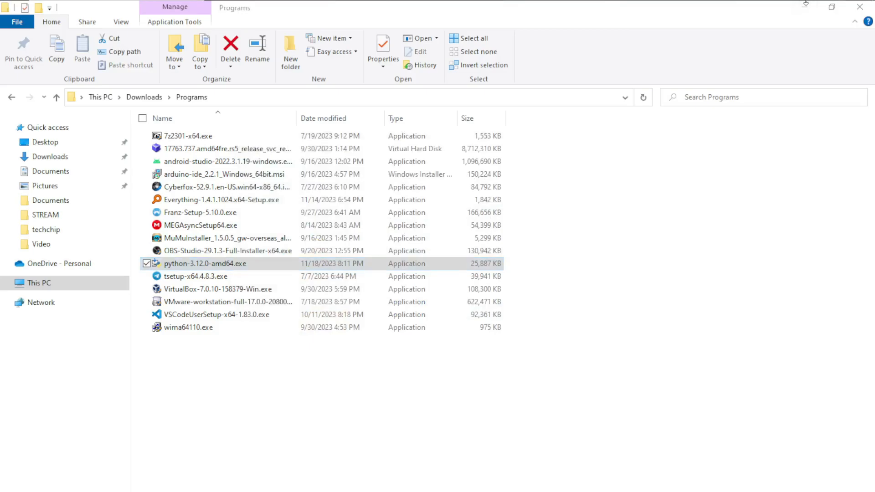
# Step: Minimize the open windows, switch to Command Prompt and check the installed version with python --version
pyautogui.click(806, 3)
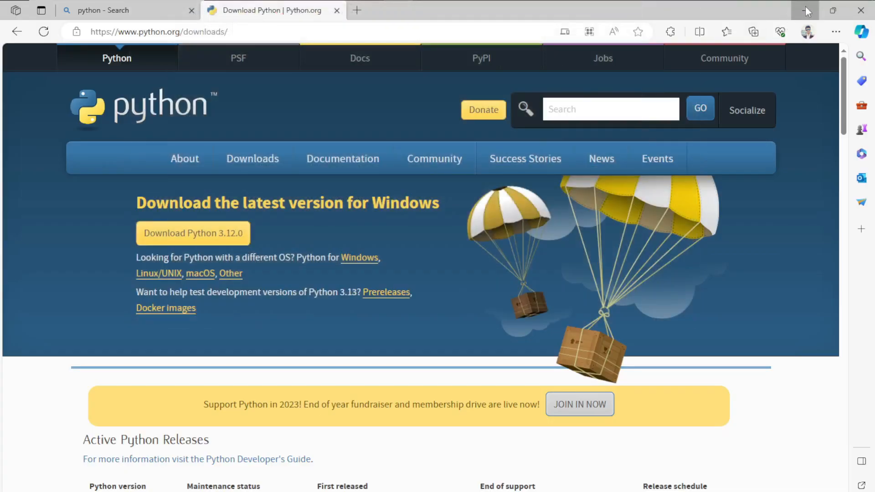
pyautogui.click(805, 6)
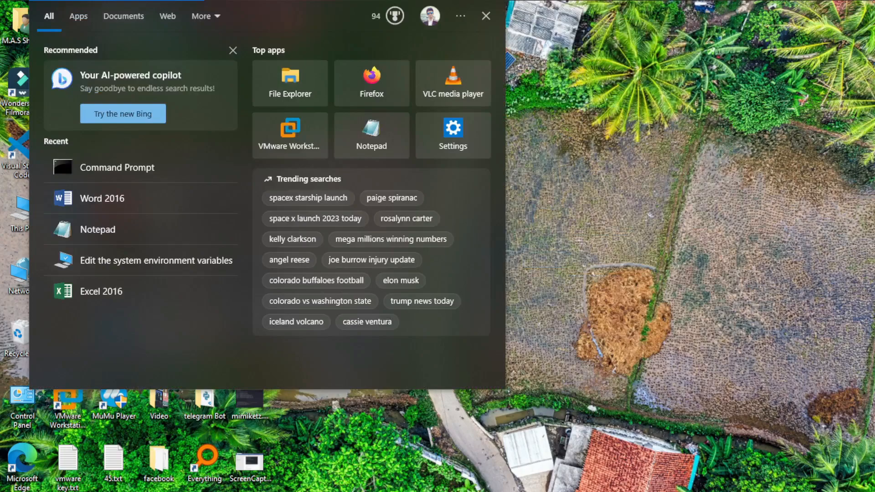
pyautogui.write('cmd')
pyautogui.press('Return')
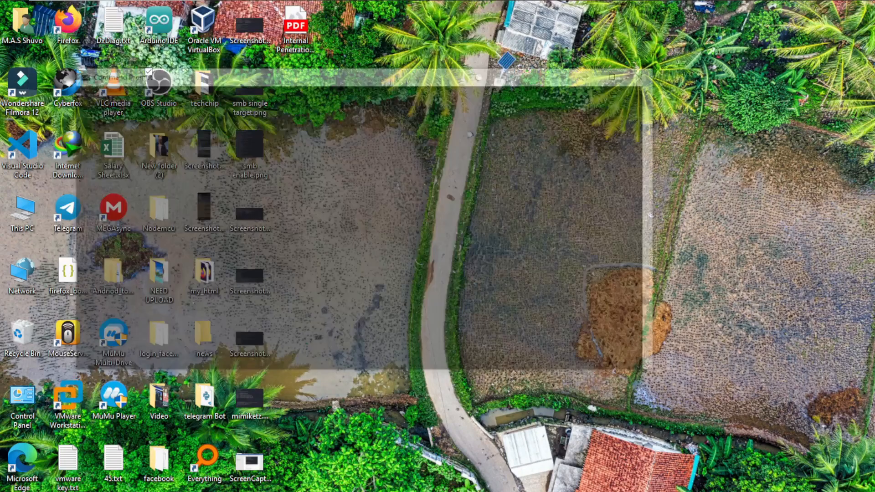
pyautogui.write('python')
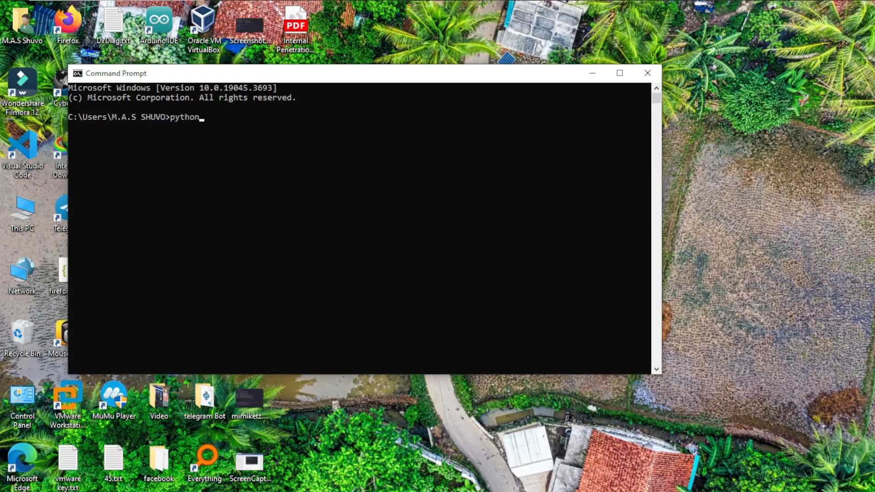
pyautogui.write(' --version')
pyautogui.press('Return')
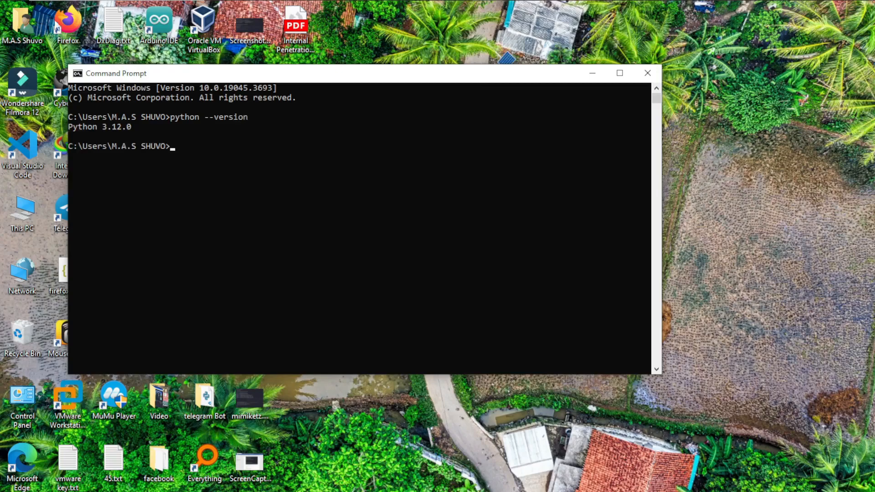
pyautogui.moveTo(141, 128); pyautogui.dragTo(93, 129)
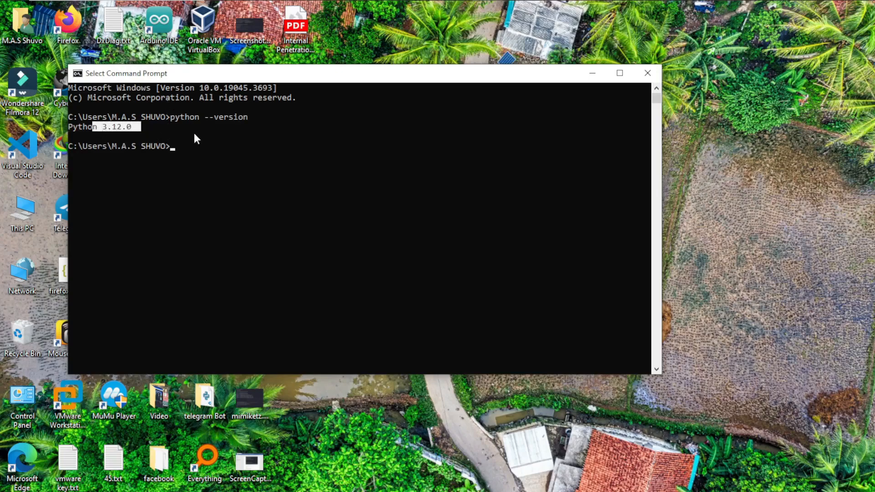
# Step: Search Windows for the installed Python app, then dismiss the search and close Command Prompt
pyautogui.click(116, 0)
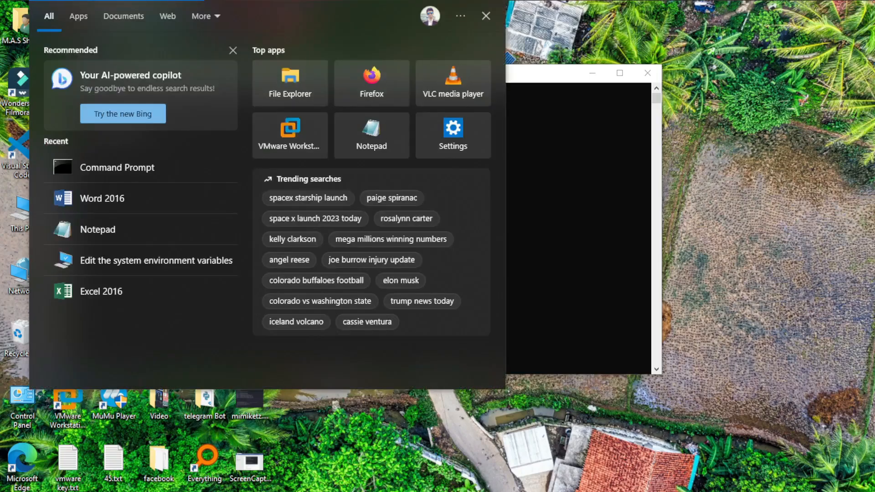
pyautogui.write('pytho')
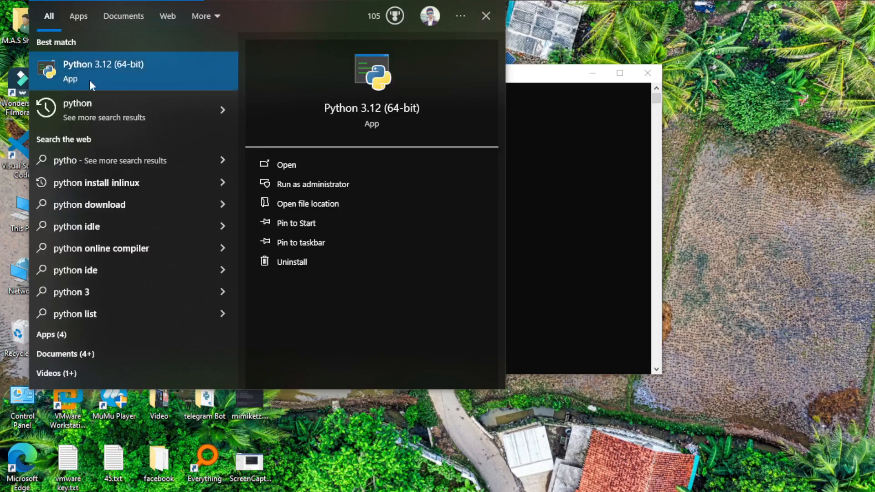
pyautogui.click(675, 176)
pyautogui.click(647, 74)
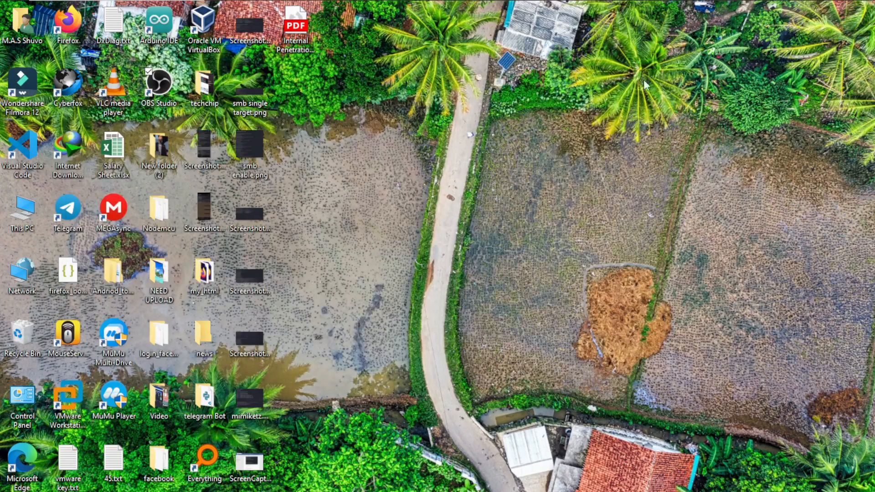
pyautogui.rightClick(495, 122)
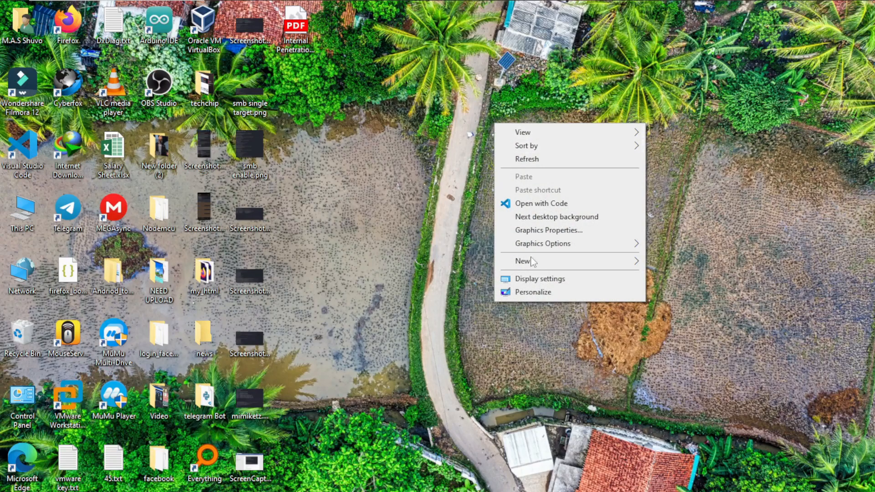
pyautogui.moveTo(540, 264)
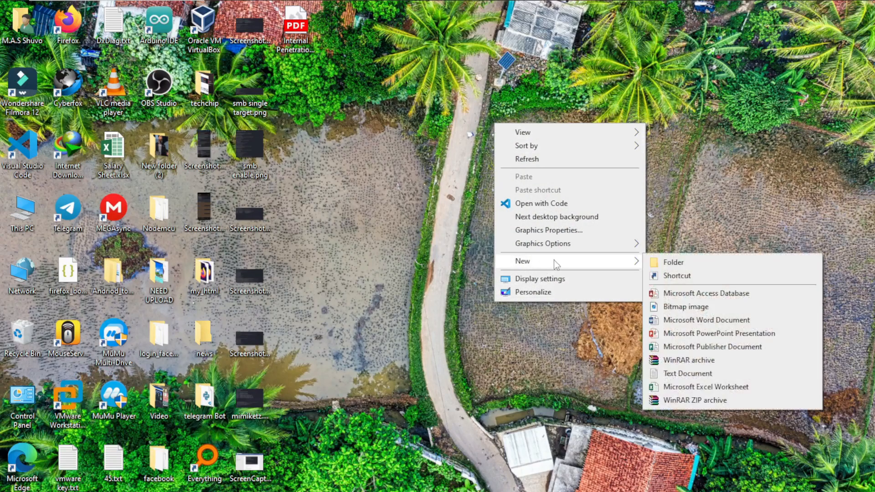
pyautogui.click(680, 375)
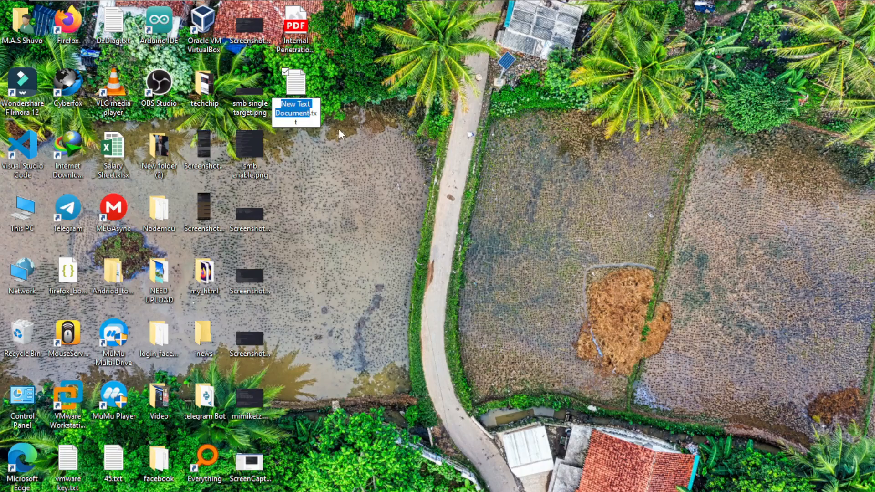
pyautogui.press('Return')
pyautogui.rightClick(299, 94)
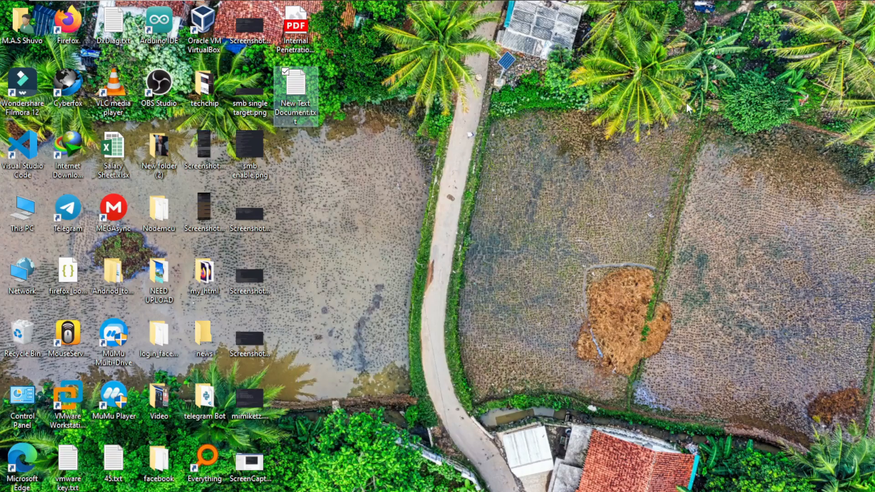
pyautogui.click(310, 98)
pyautogui.click(302, 94)
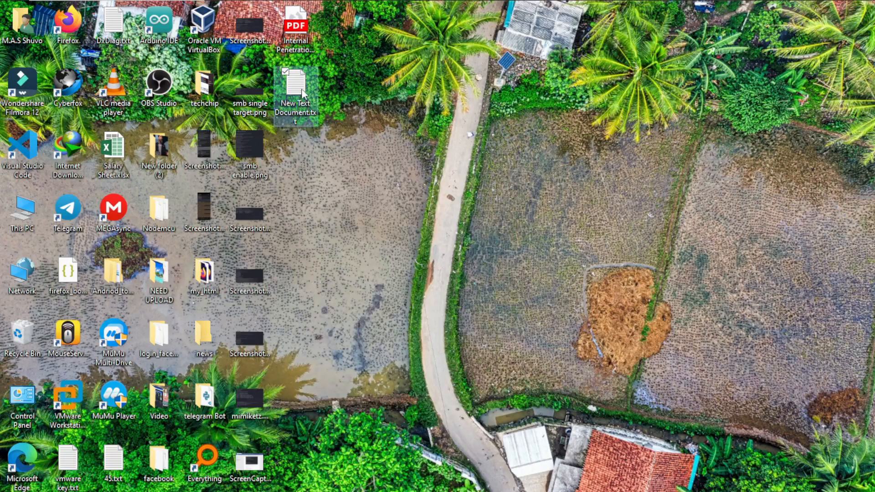
pyautogui.press('Delete')
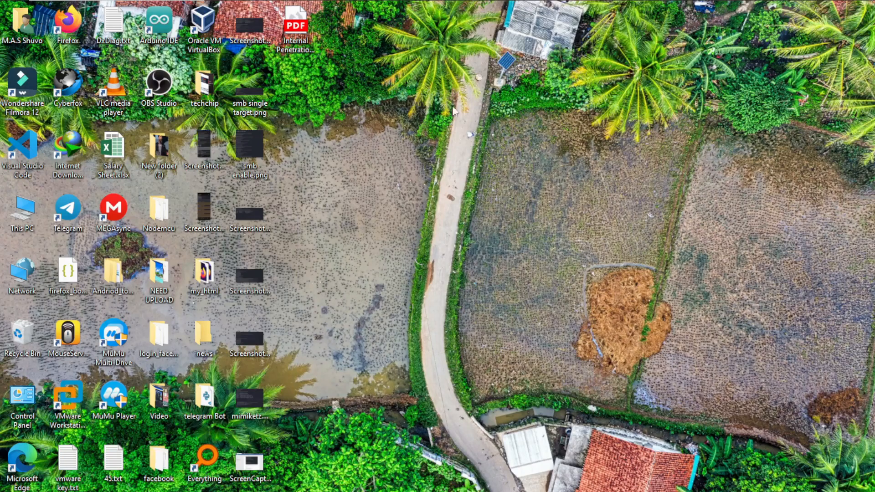
pyautogui.click(459, 1)
pyautogui.click(693, 365)
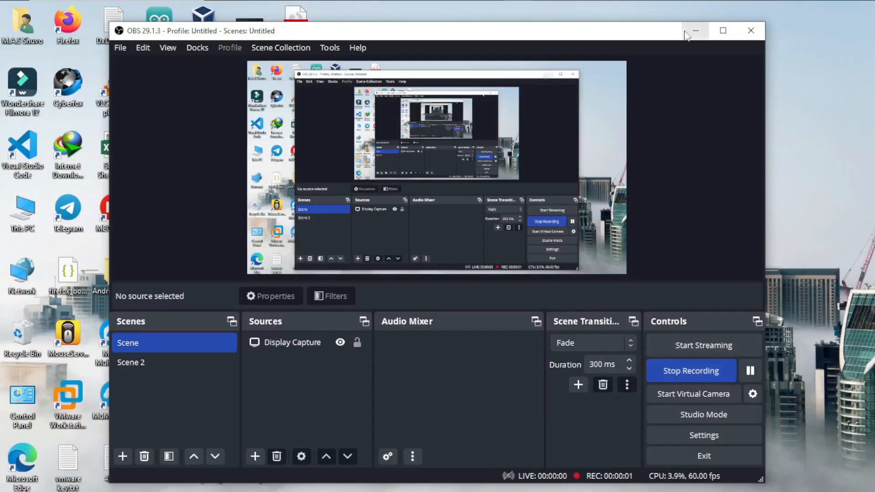
pyautogui.click(693, 32)
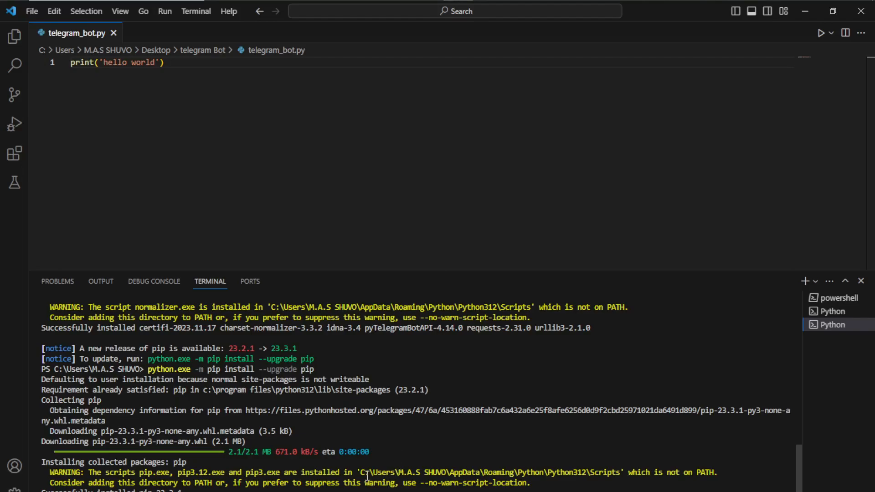
# Step: Highlight the Scripts folder path in the Visual Studio Code terminal's PATH warning and minimize the editor
pyautogui.moveTo(368, 477); pyautogui.dragTo(538, 484)
pyautogui.click(556, 475)
pyautogui.click(804, 13)
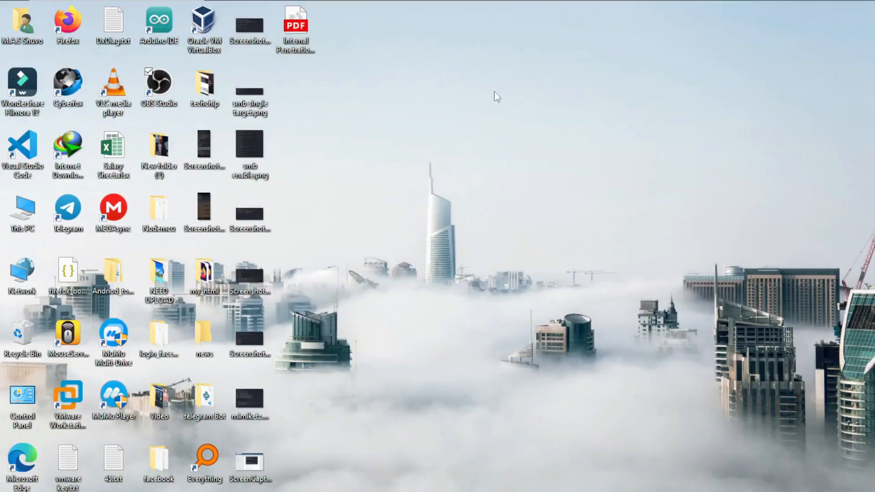
# Step: Open the Python312 folder inside Program Files on Local Disk (C:) in File Explorer
pyautogui.click(25, 225)
pyautogui.doubleClick(25, 225)
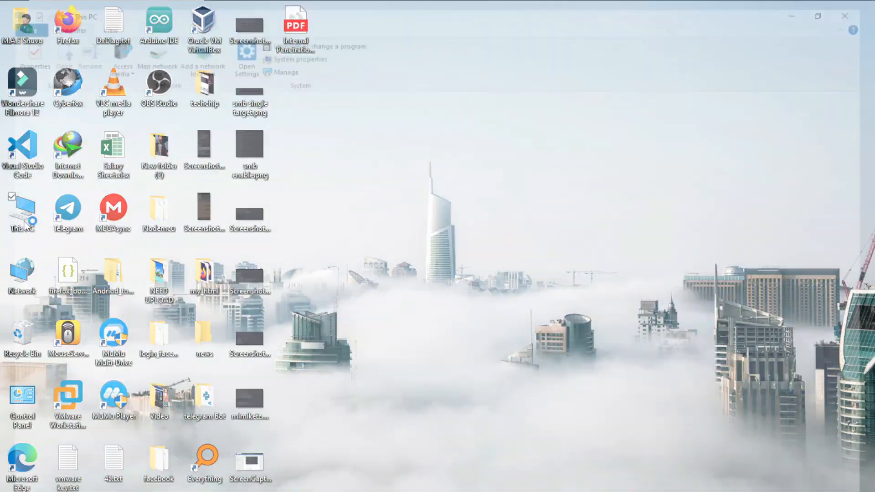
pyautogui.click(234, 240)
pyautogui.doubleClick(233, 241)
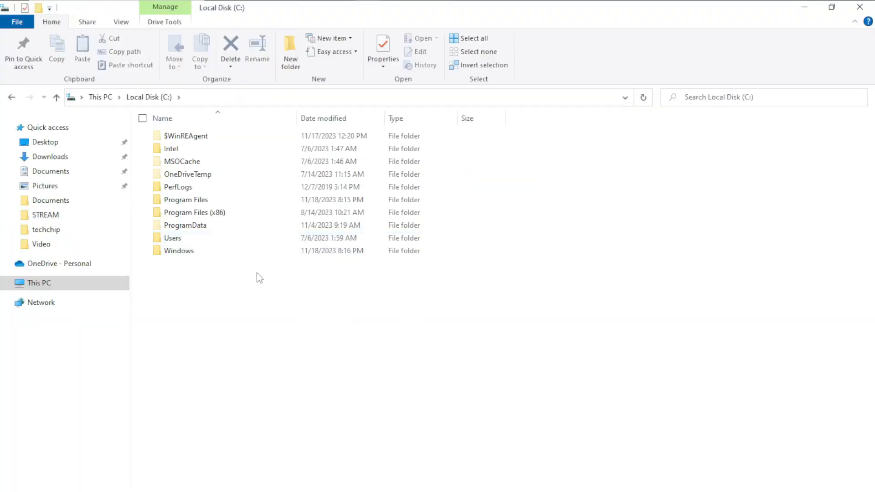
pyautogui.doubleClick(186, 202)
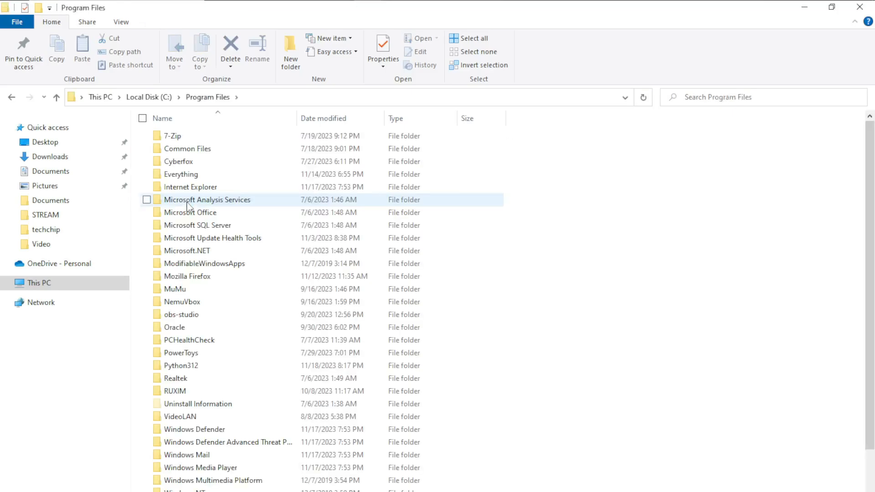
pyautogui.doubleClick(196, 366)
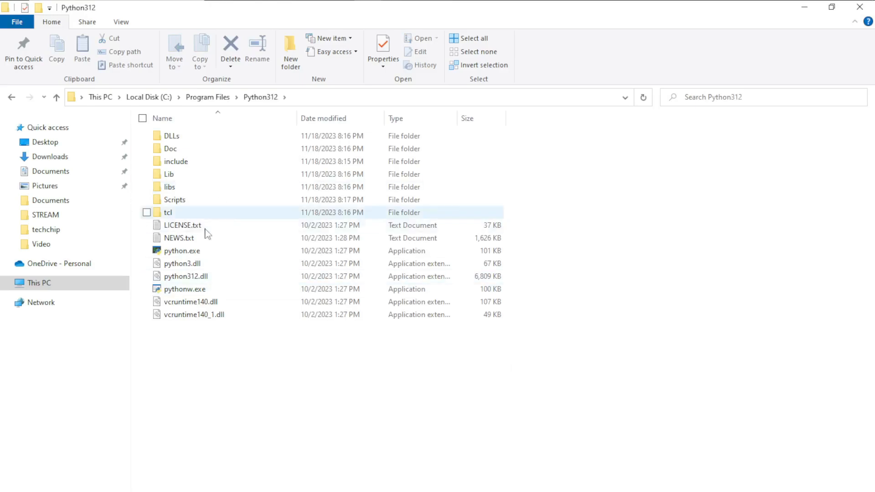
# Step: Copy the full folder path C:\Program Files\Python312 to the clipboard
pyautogui.click(311, 96)
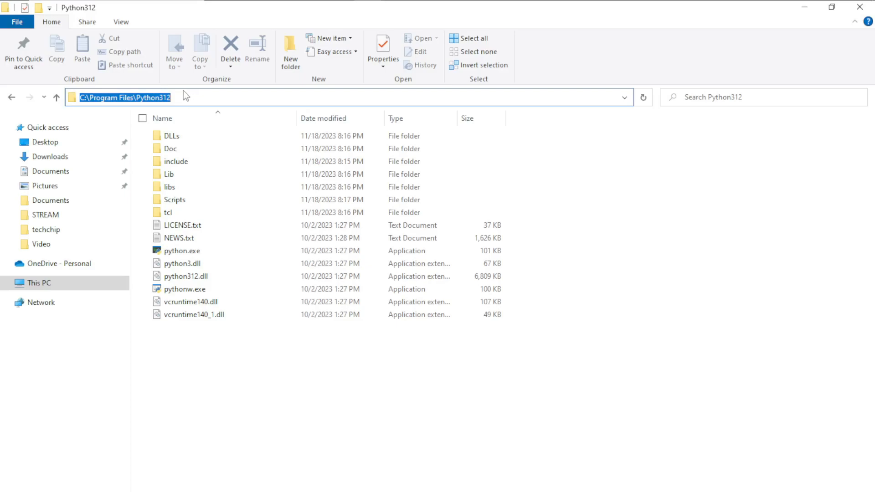
pyautogui.rightClick(160, 97)
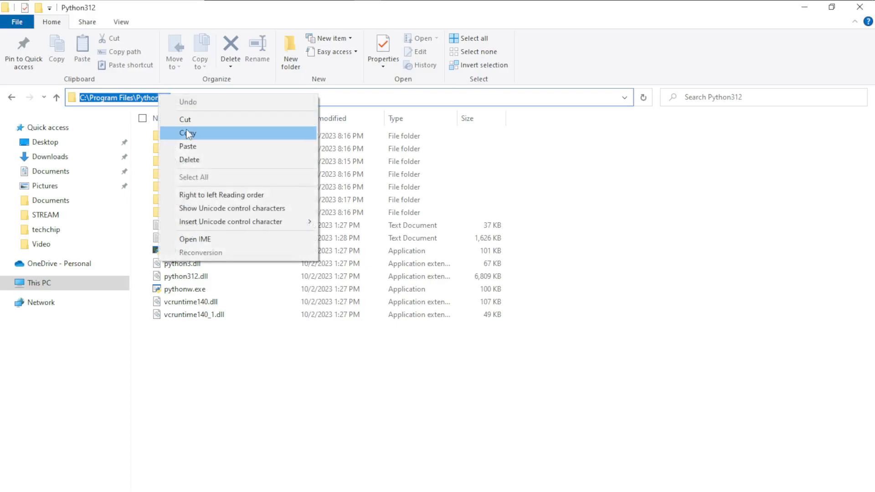
pyautogui.click(190, 133)
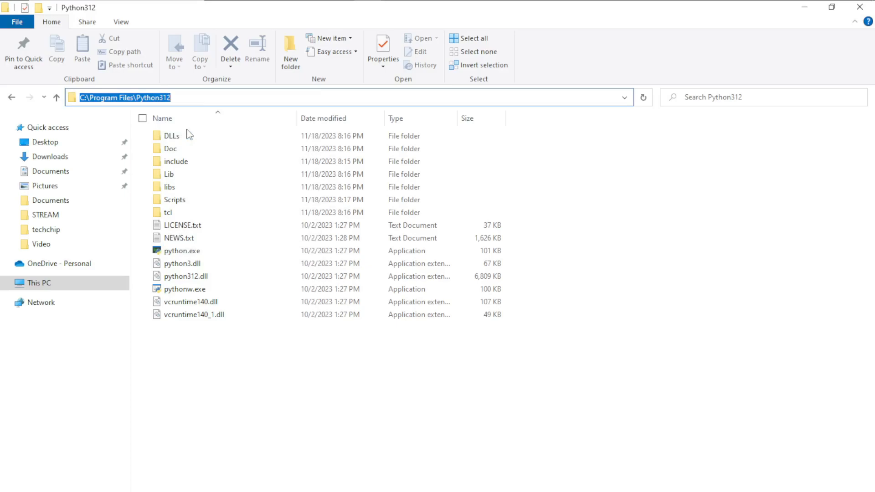
# Step: Minimize File Explorer, search Windows for "edit en" and open the environment variables settings for the account
pyautogui.click(805, 7)
pyautogui.click(139, 0)
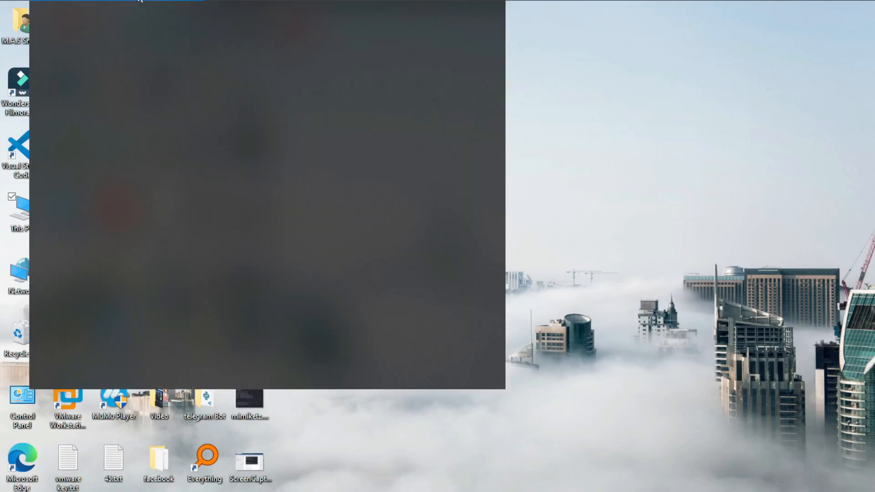
pyautogui.write('edit')
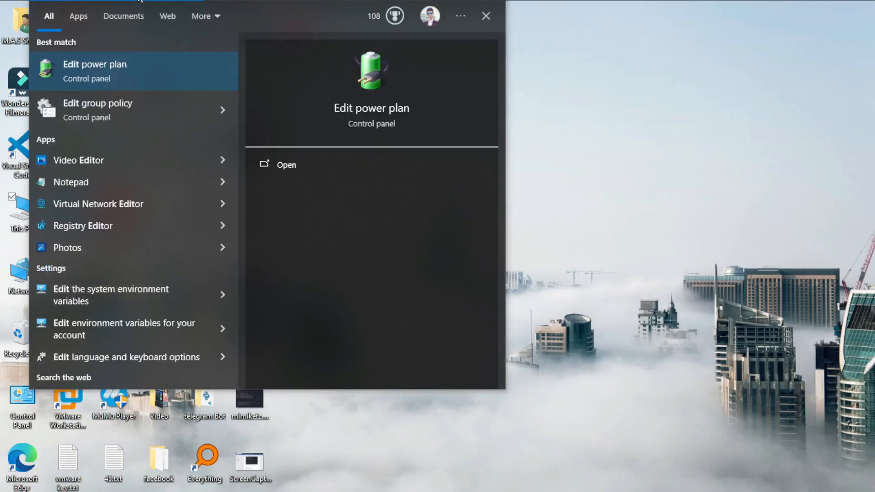
pyautogui.write(' en')
pyautogui.click(127, 78)
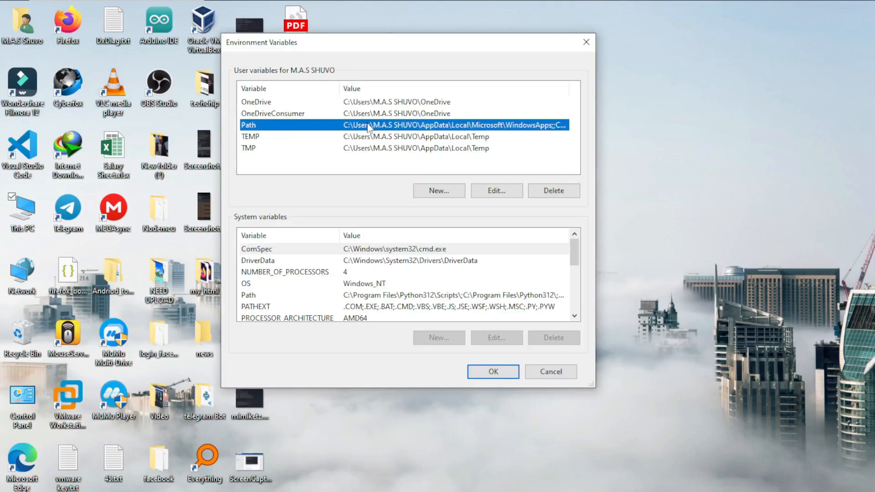
# Step: Add the copied folder with a trailing backslash, C:\Program Files\Python312\, as a new entry in the user Path variable
pyautogui.click(496, 192)
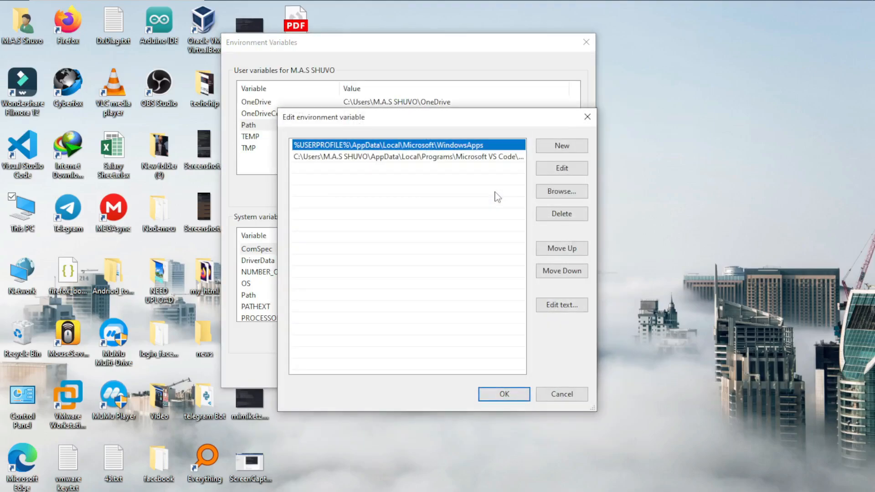
pyautogui.click(557, 152)
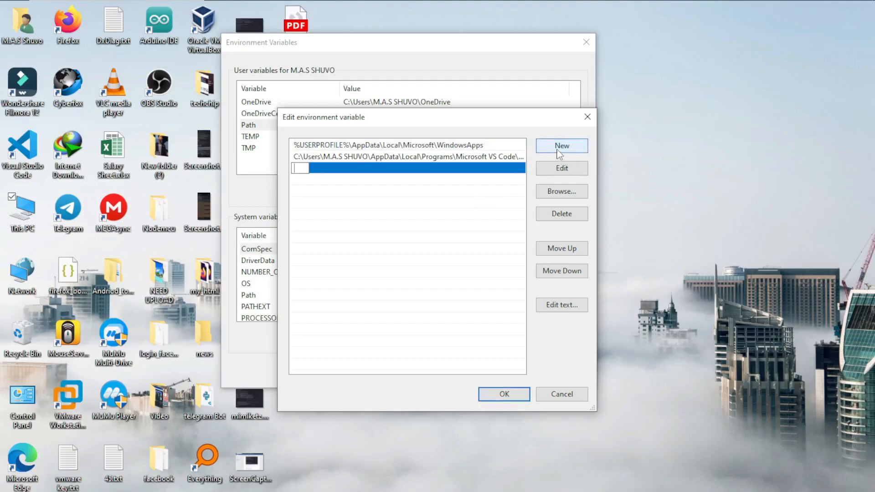
pyautogui.rightClick(298, 167)
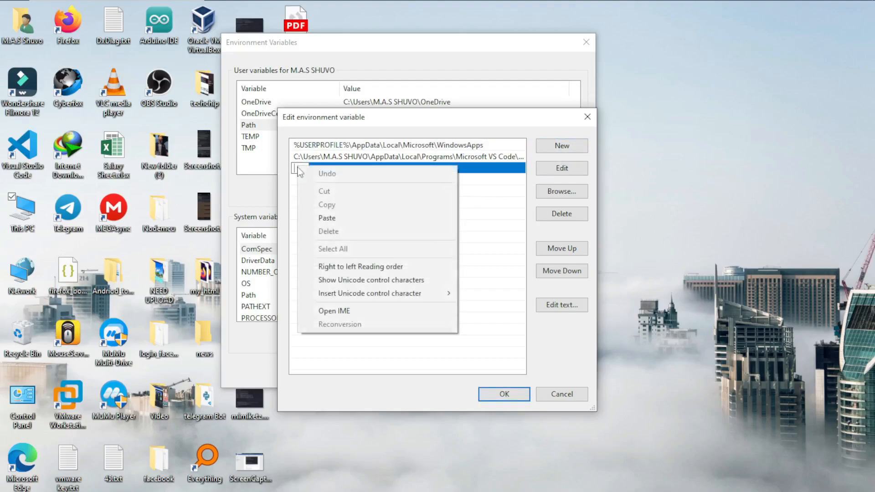
pyautogui.click(327, 218)
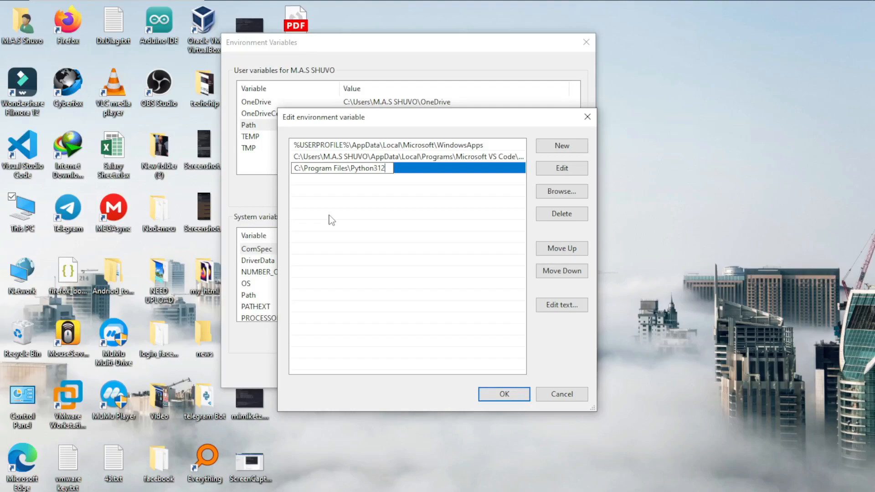
pyautogui.write('\\')
pyautogui.click(428, 212)
# Step: Add C:\Program Files\Python312\Scripts\ as another new entry in the user Path variable
pyautogui.click(555, 151)
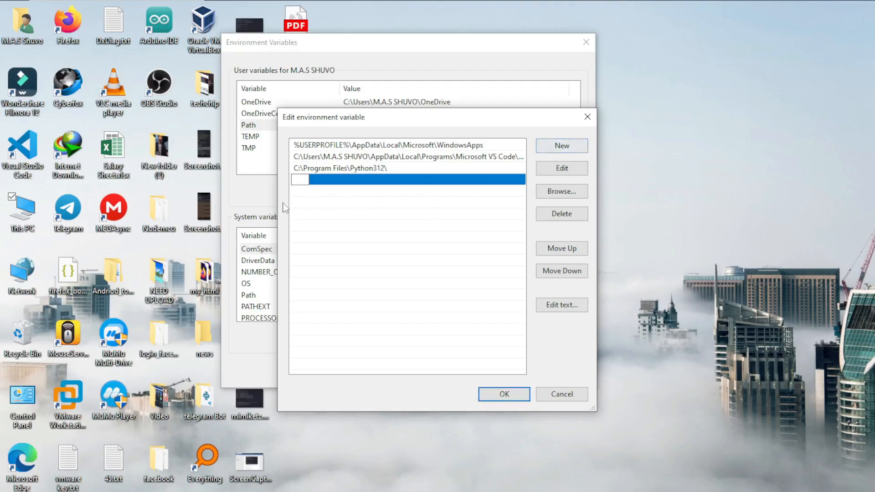
pyautogui.rightClick(295, 180)
pyautogui.click(334, 233)
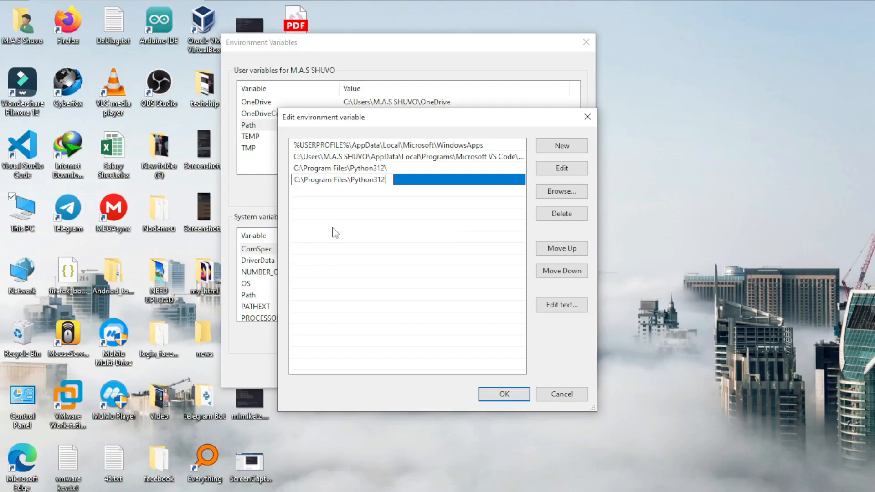
pyautogui.write('\\Scripts\\')
pyautogui.click(336, 242)
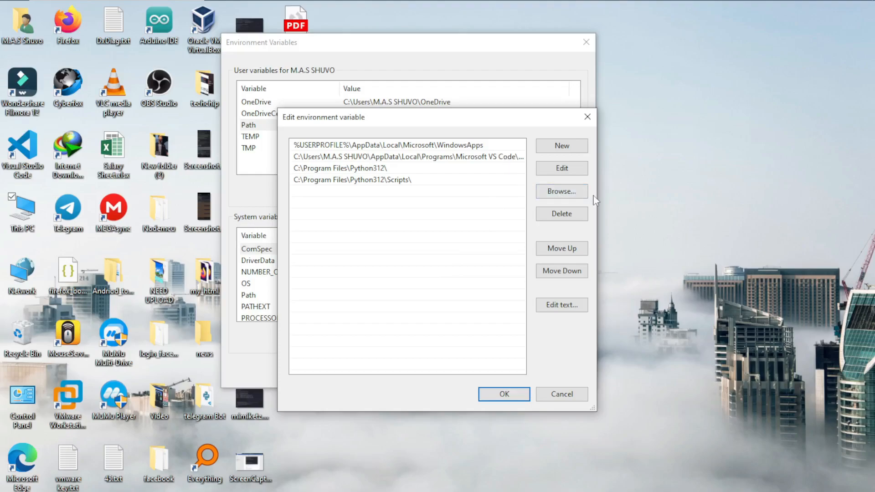
# Step: Reorder the user Path by moving the WindowsApps and Microsoft VS Code entries below both Python312 entries, and save the environment variables
pyautogui.moveTo(596, 199); pyautogui.dragTo(717, 198)
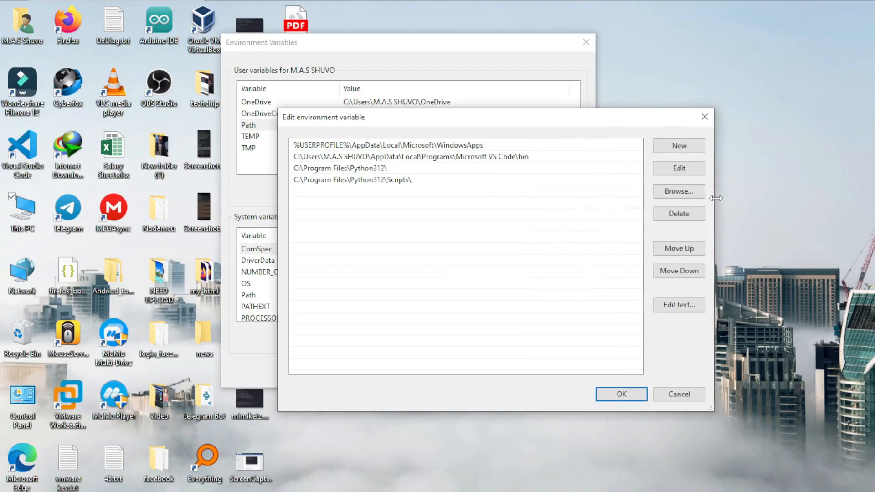
pyautogui.click(667, 273)
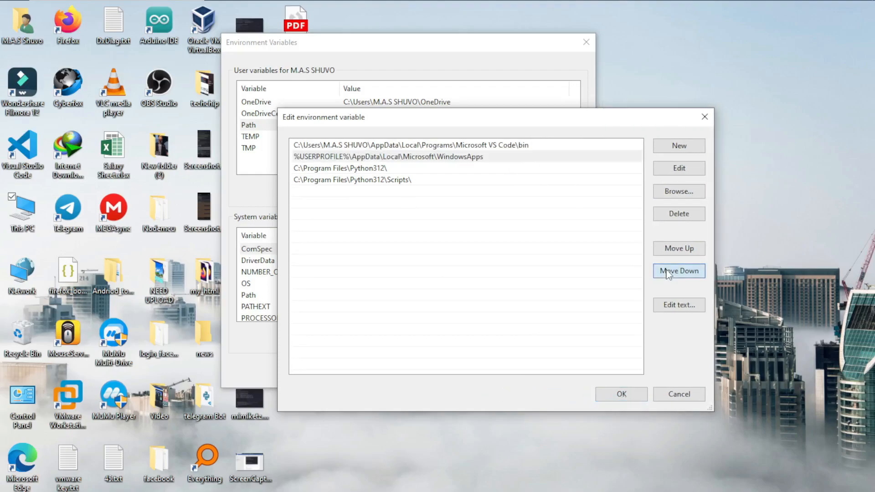
pyautogui.click(667, 273)
pyautogui.click(667, 272)
pyautogui.click(475, 145)
pyautogui.click(685, 272)
pyautogui.click(686, 272)
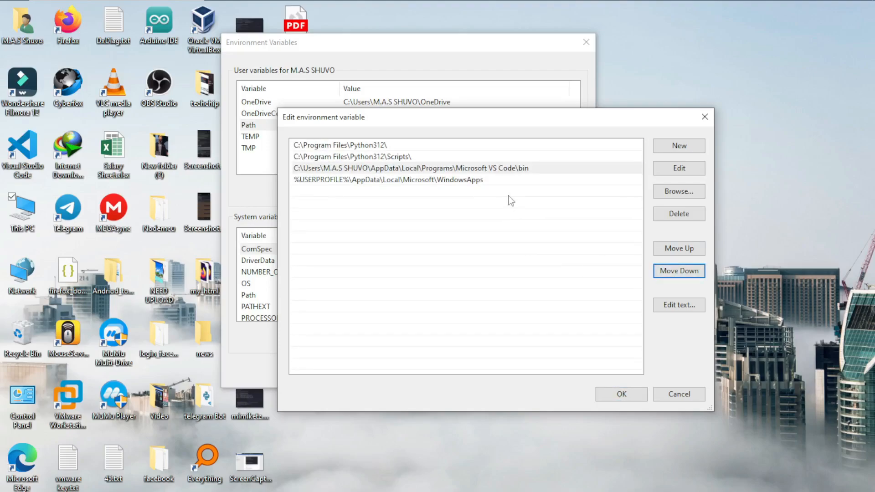
pyautogui.click(620, 395)
pyautogui.click(486, 372)
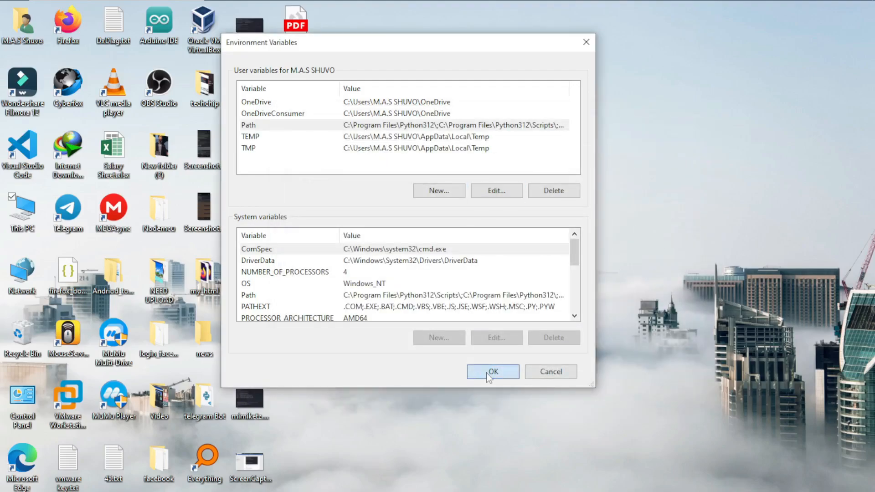